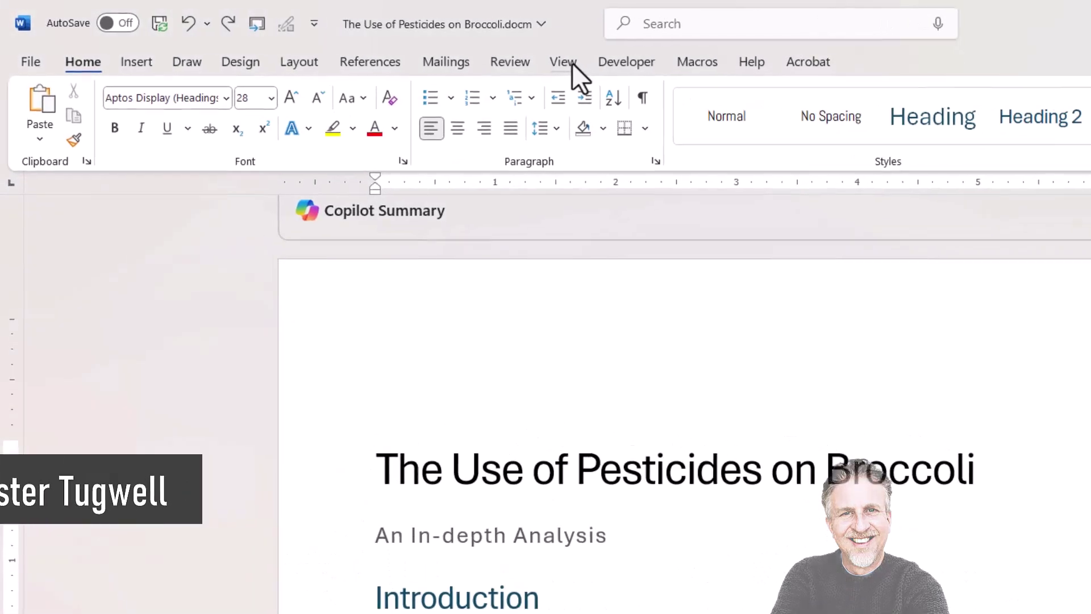
On the View tab, turn the Ruler off and back on so the rulers show around the page.
left_click(570, 63)
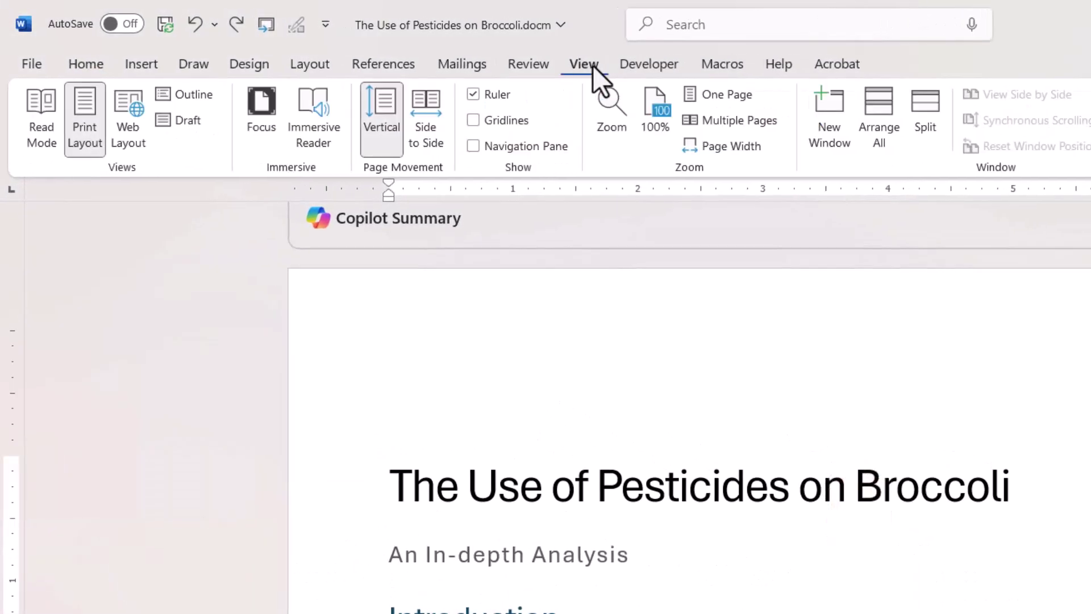
left_click(472, 94)
left_click(472, 95)
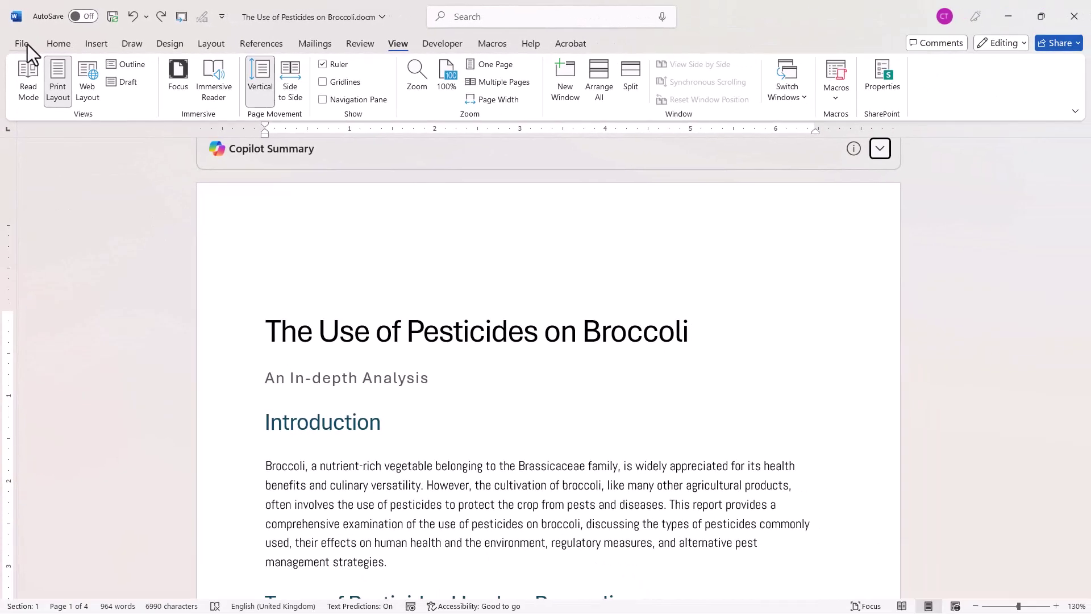
In Word Options > Advanced, keep measurement units in Inches and apply the settings.
left_click(27, 44)
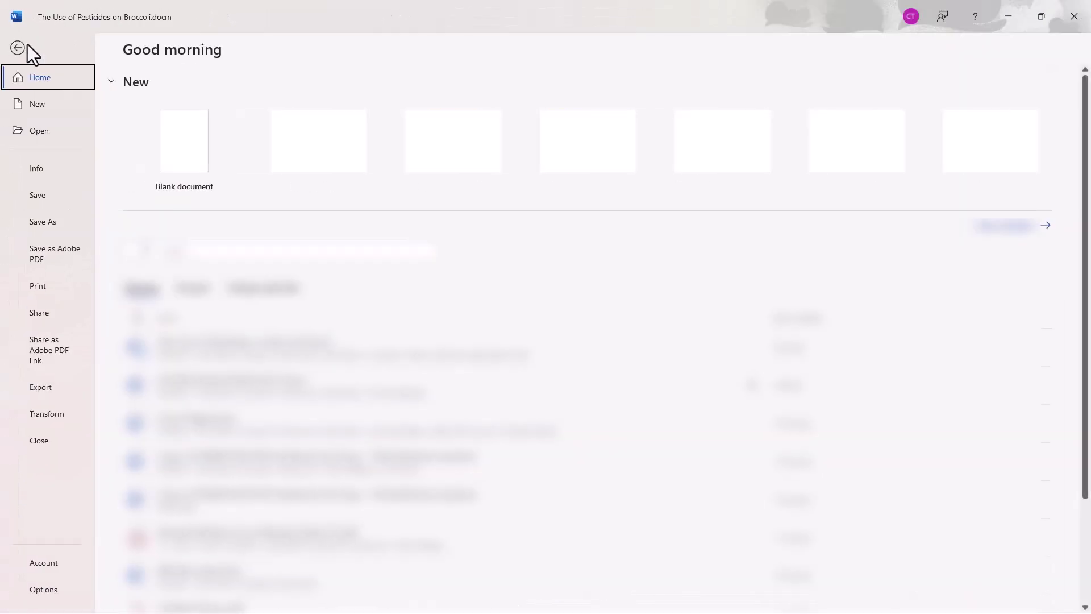
left_click(50, 589)
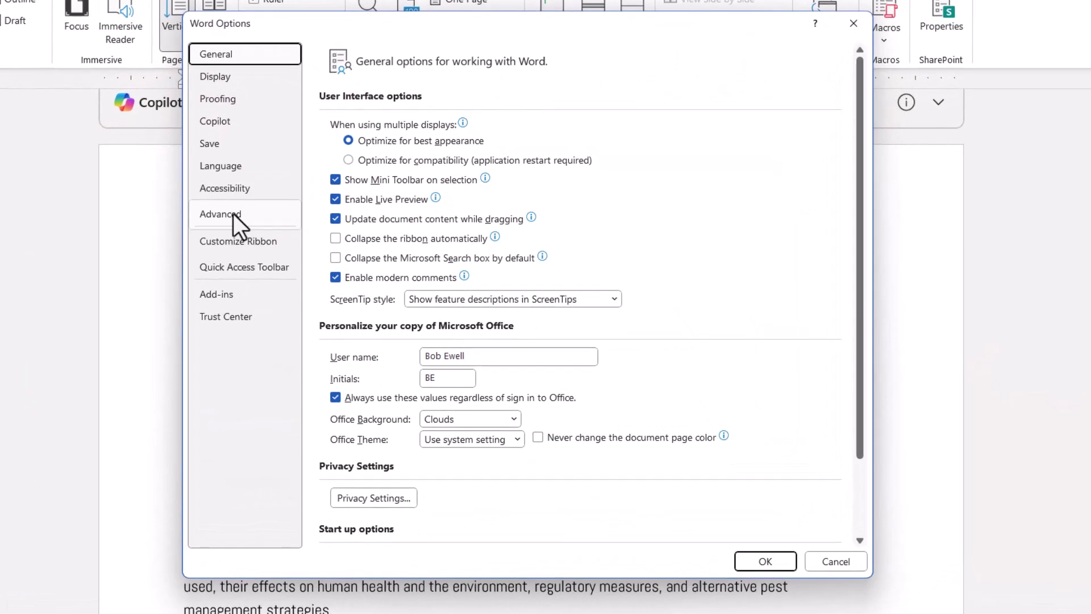
left_click(299, 235)
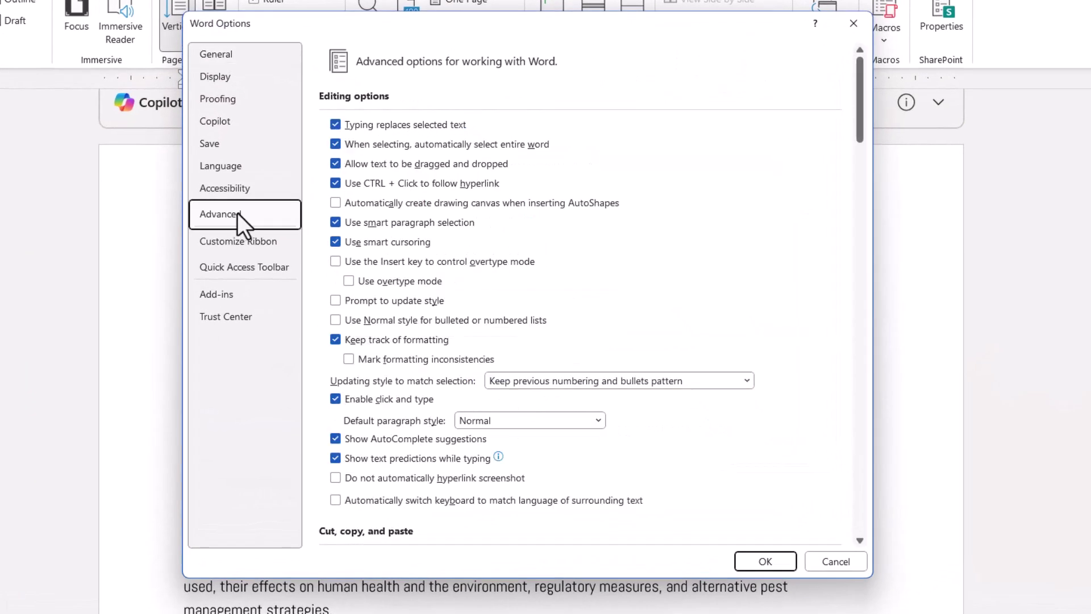
left_click_drag(859, 110, 857, 321)
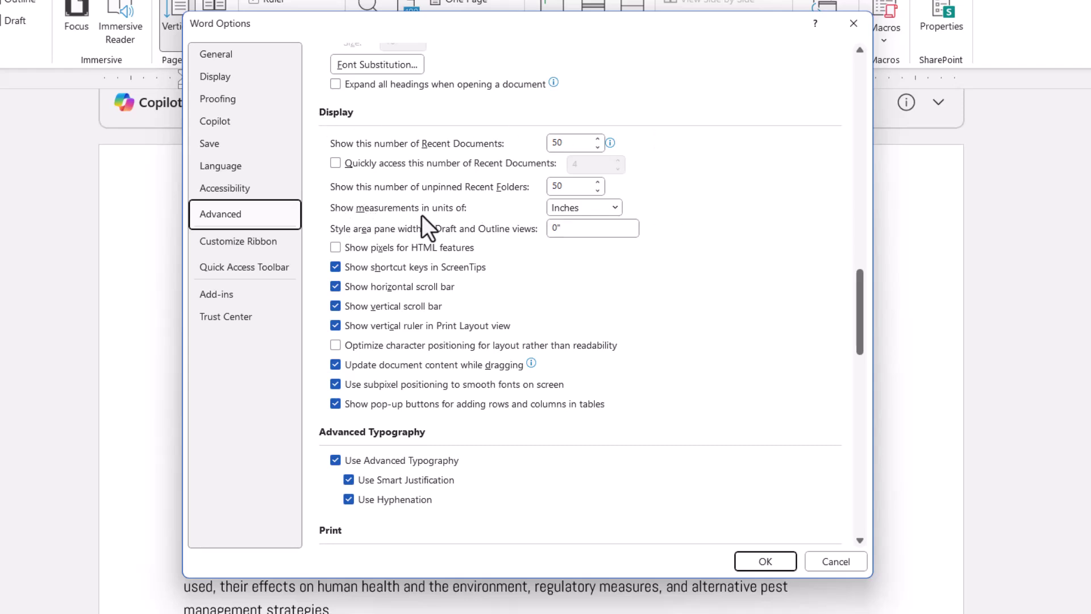
left_click(615, 208)
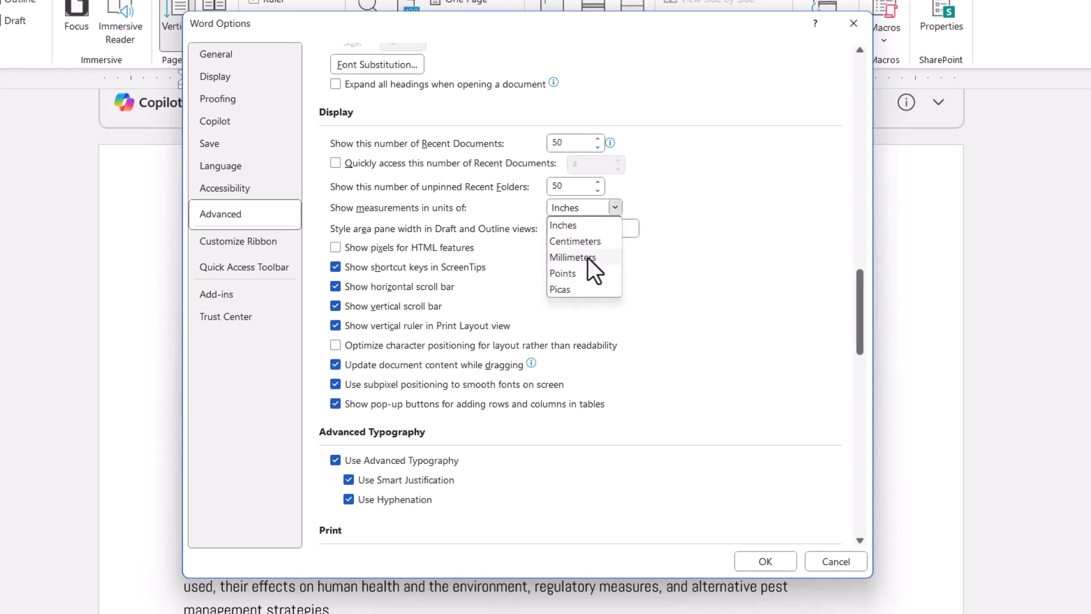
left_click(665, 188)
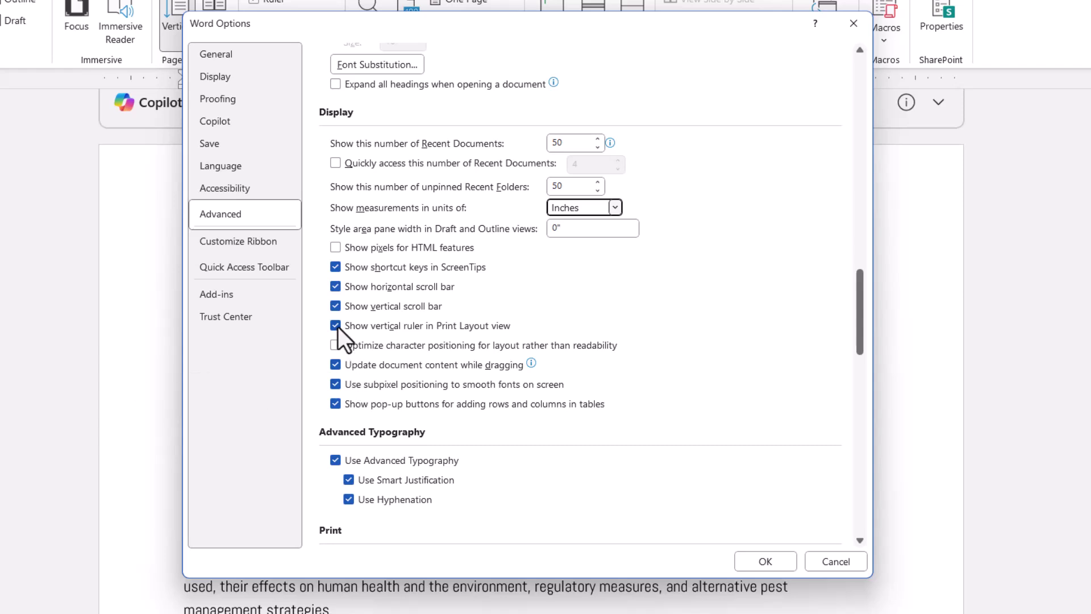
left_click(768, 555)
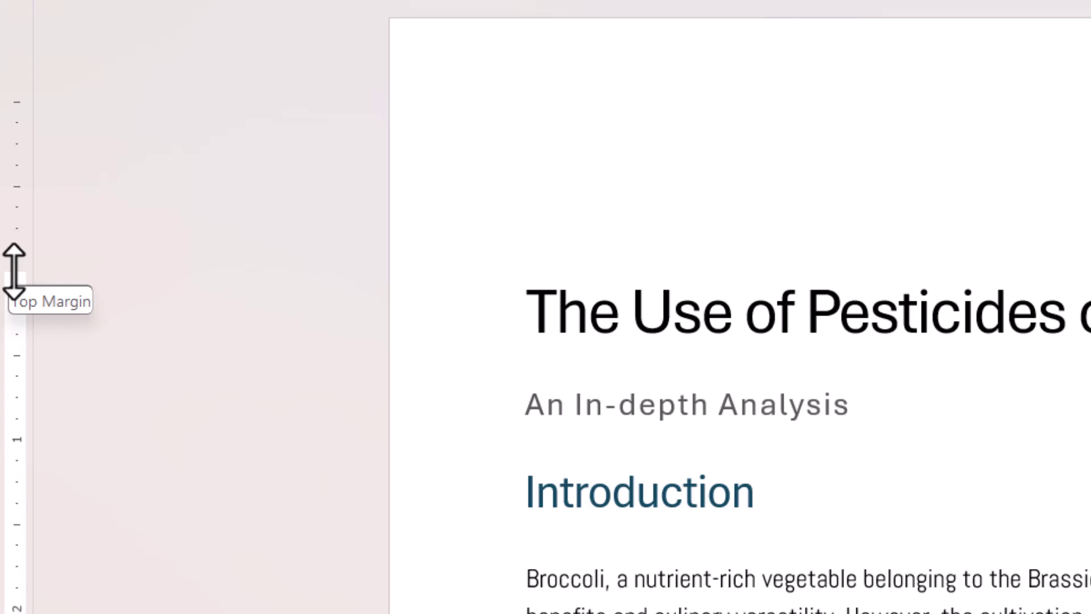
Move the top margin up to about 0.89 inches, holding Alt for exact vertical-ruler readings.
left_click_drag(14, 270, 17, 180)
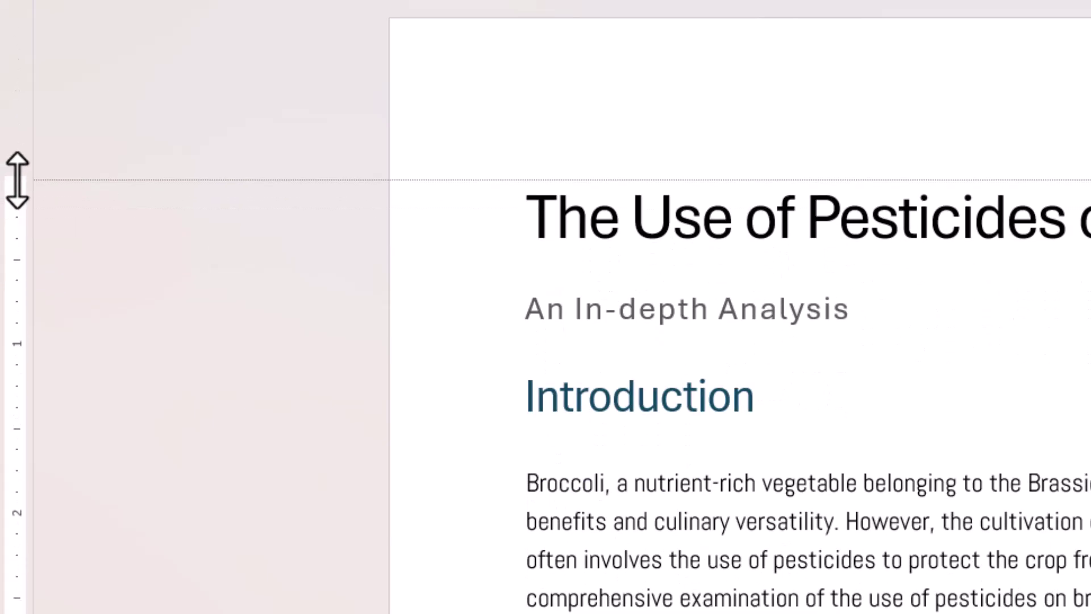
left_click_drag(17, 180, 17, 189)
key("alt")
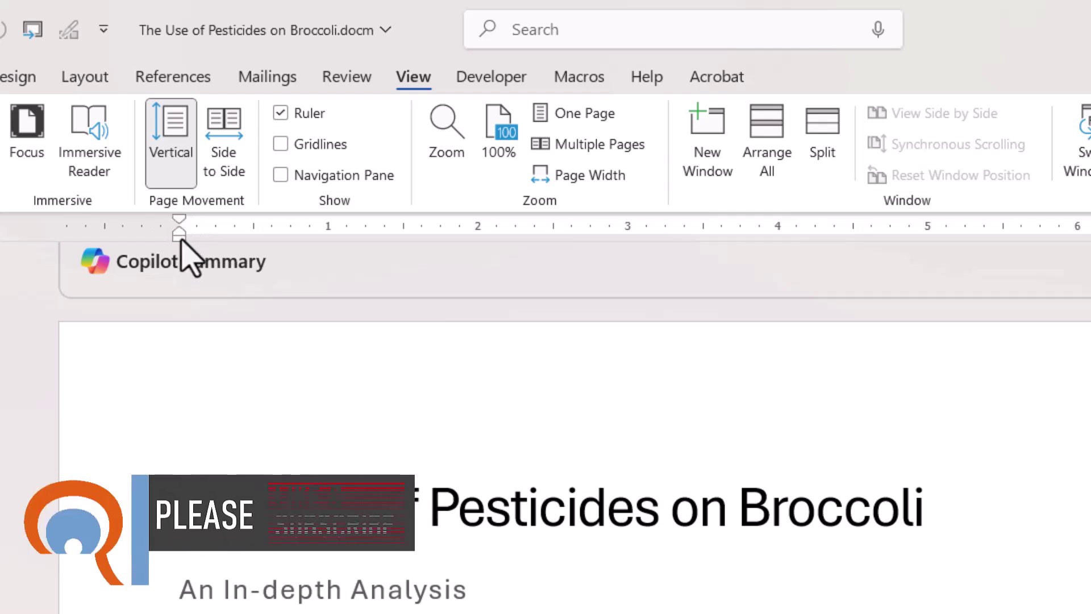
Narrow the left page margin to about 0.76 inches, holding Alt for exact horizontal-ruler readings.
left_click_drag(180, 239, 260, 244)
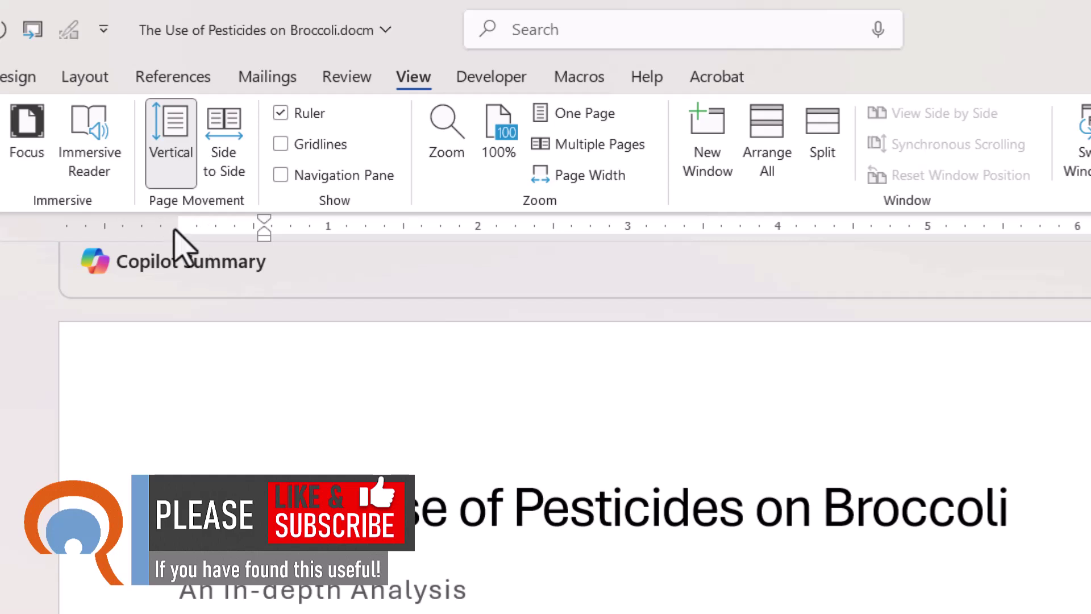
left_click_drag(178, 229, 171, 261)
key("alt")
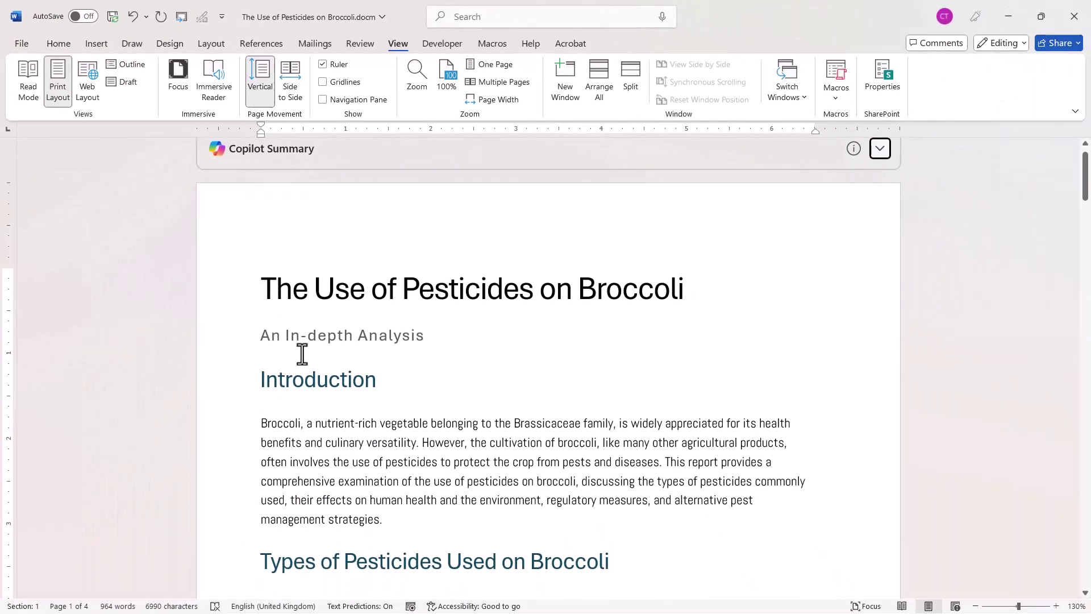
left_click(261, 382)
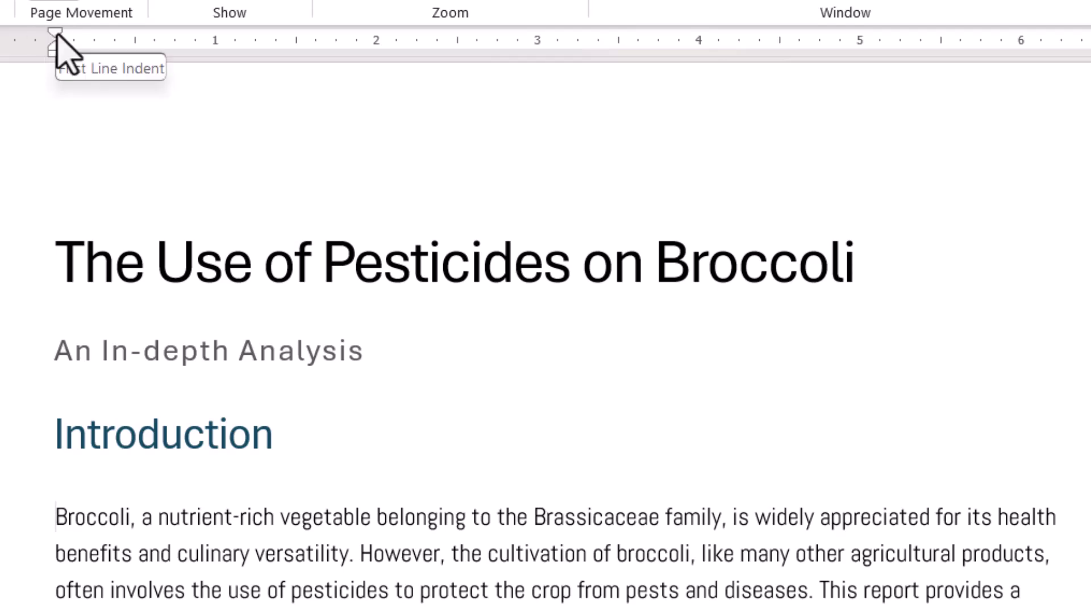
mouse_move(57, 35)
left_mouse_down()
mouse_move(115, 53)
mouse_move(136, 45)
left_mouse_up()
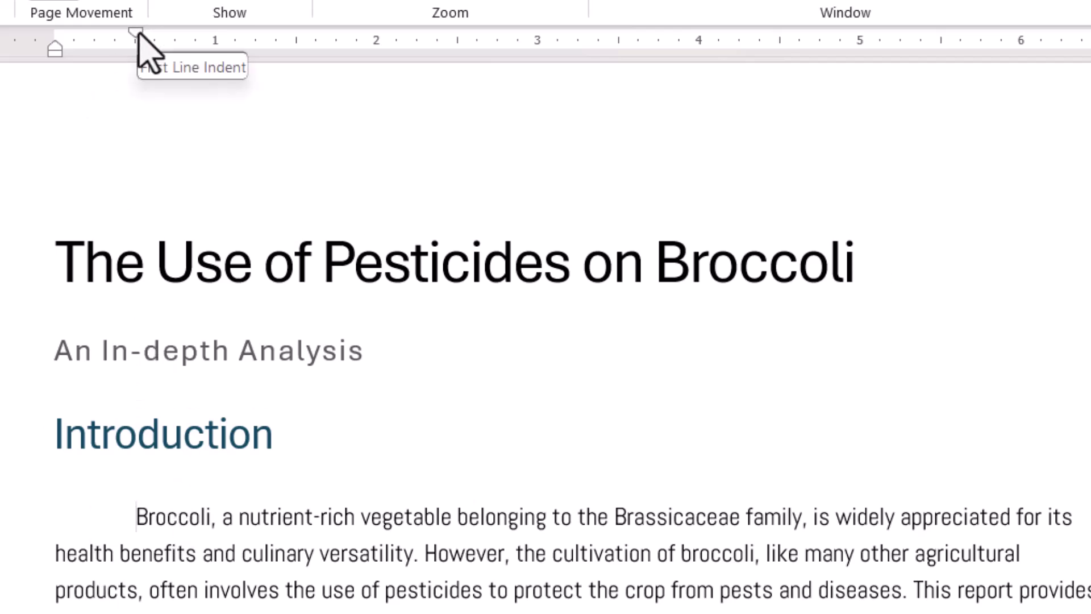
left_click_drag(138, 32, 55, 33)
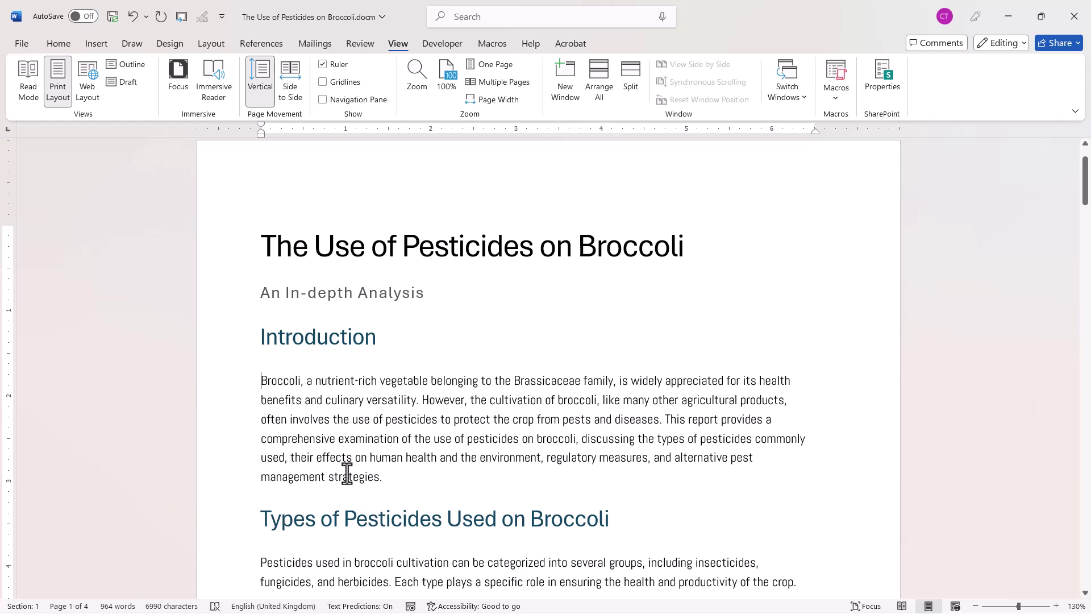
scroll(335, 477, "down", 2)
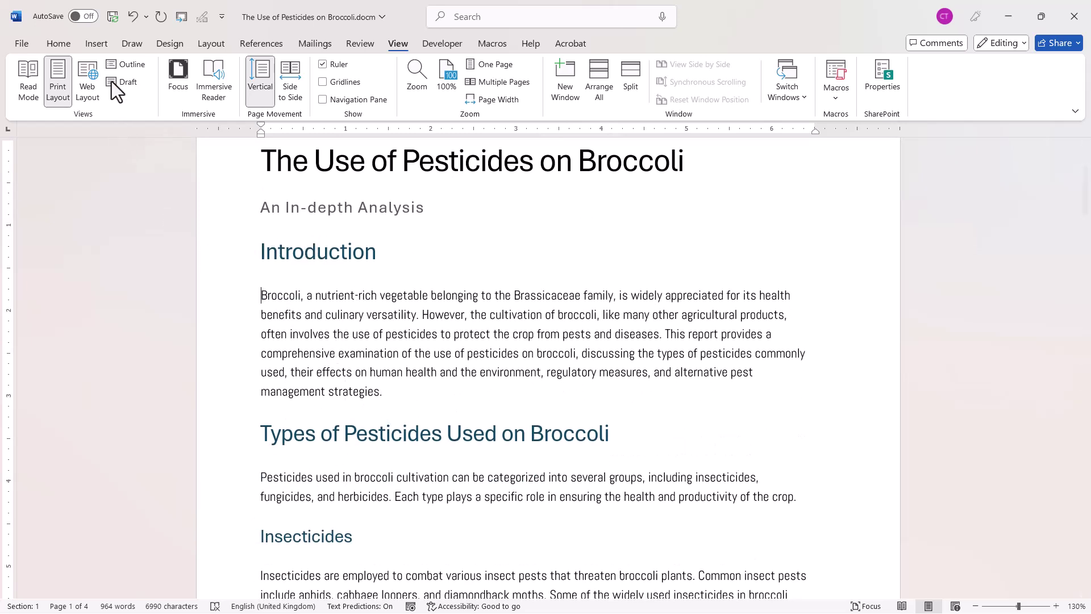
On the Home tab, choose Select All 35 Instance(s) for the Normal style.
left_click(47, 43)
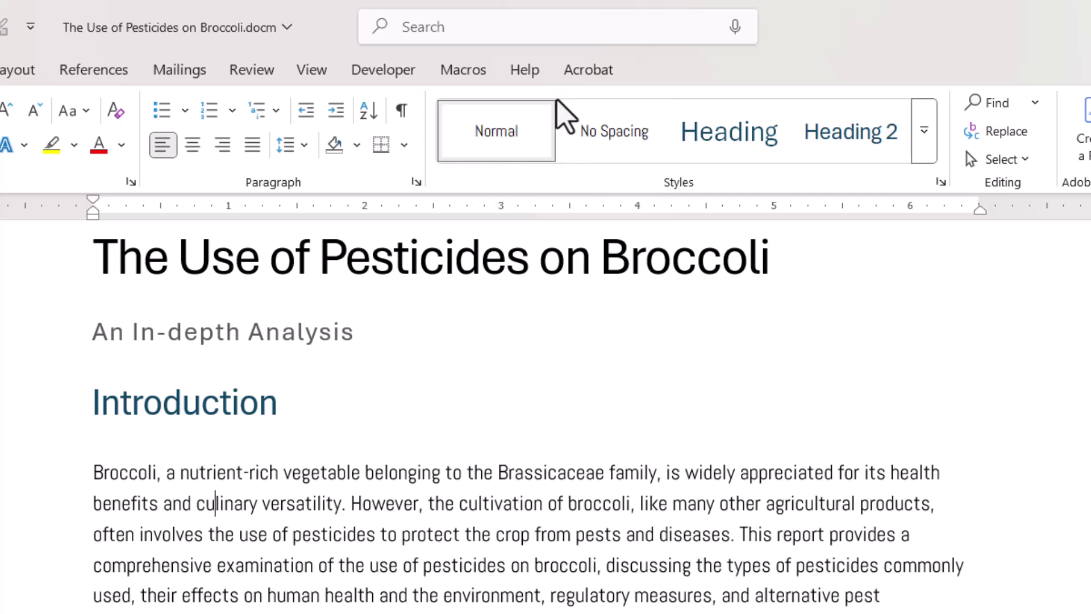
right_click(496, 155)
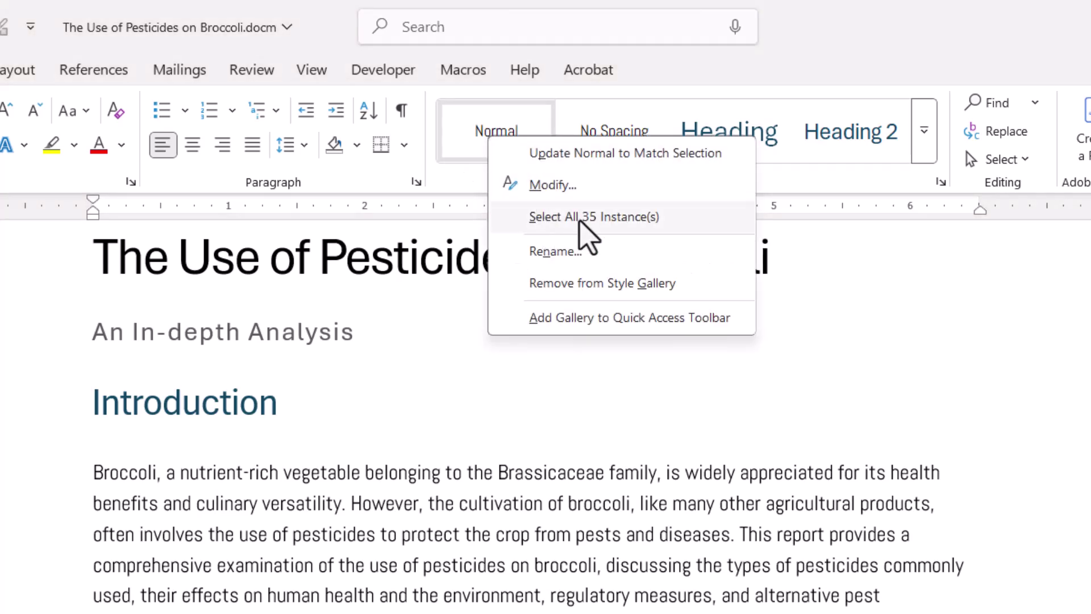
left_click(614, 221)
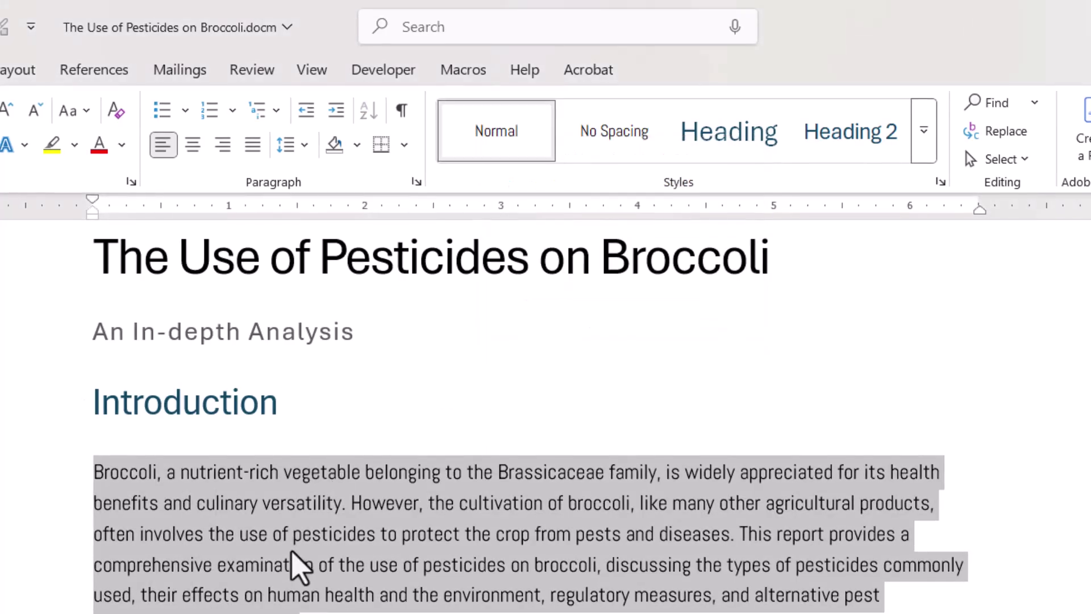
scroll(566, 390, "down", 2)
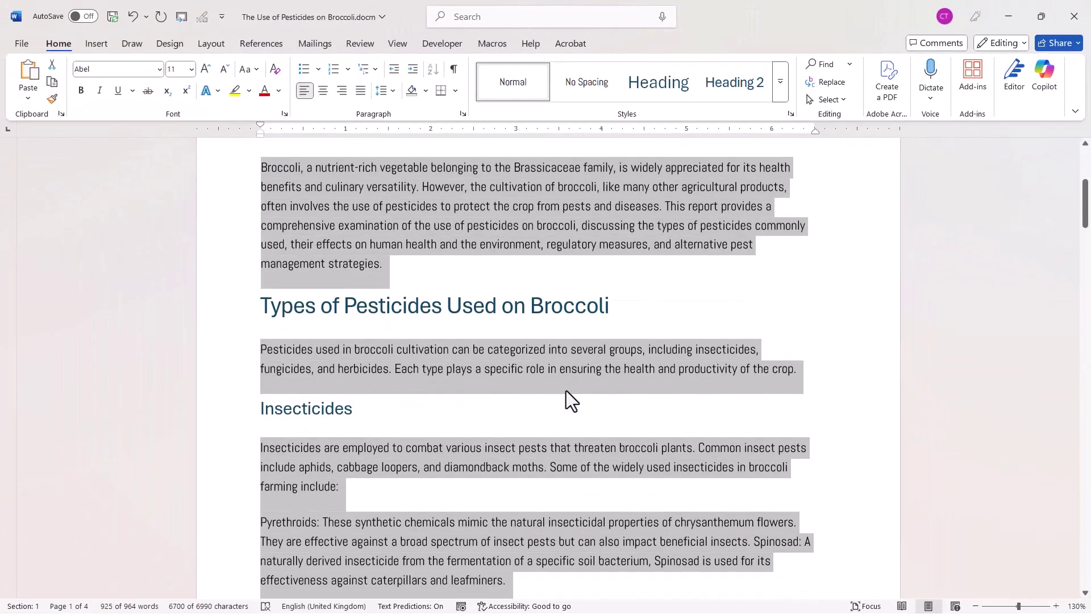
scroll(565, 390, "up", 1)
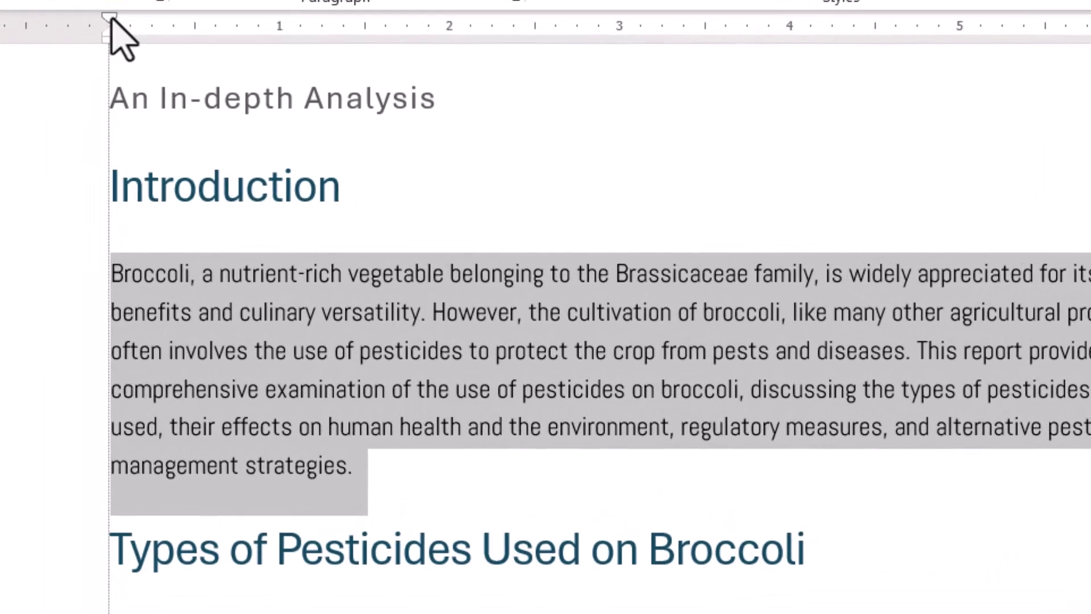
left_click_drag(261, 128, 285, 127)
left_click_drag(159, 24, 193, 25)
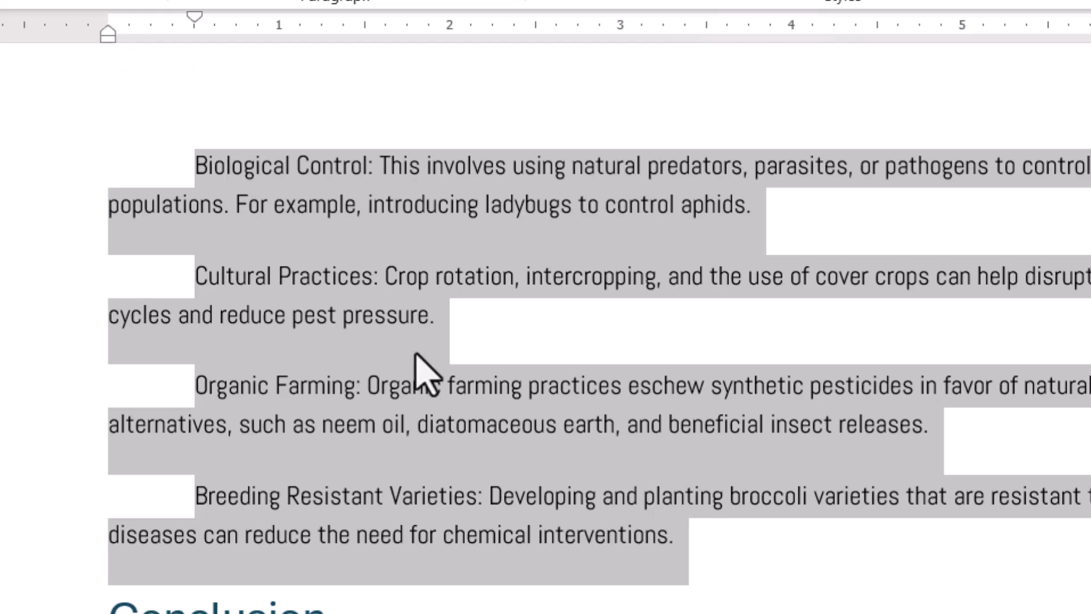
scroll(474, 432, "up", 10)
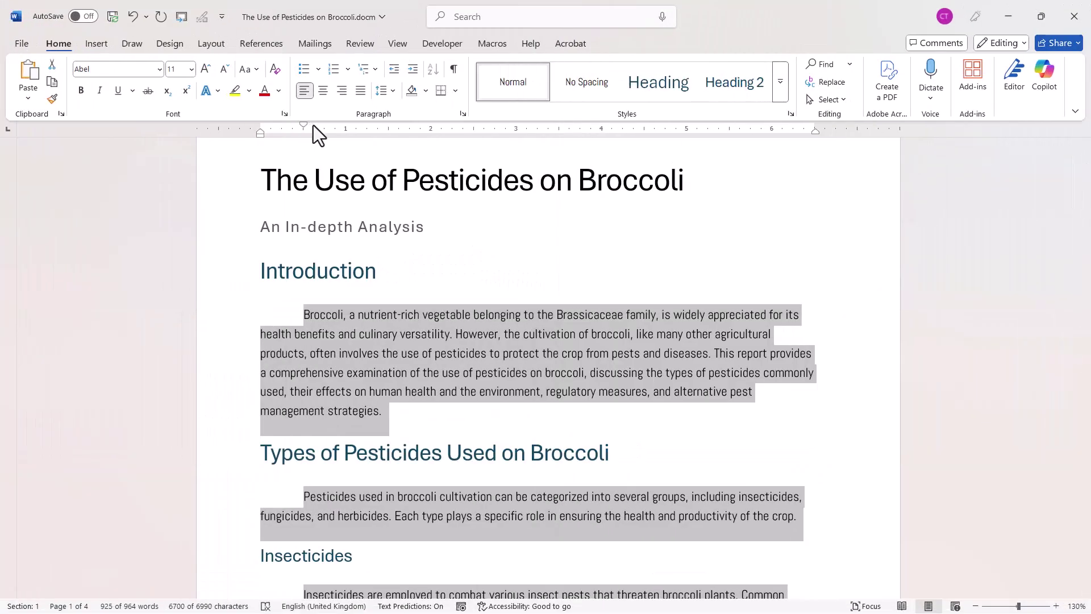
left_click_drag(302, 124, 261, 125)
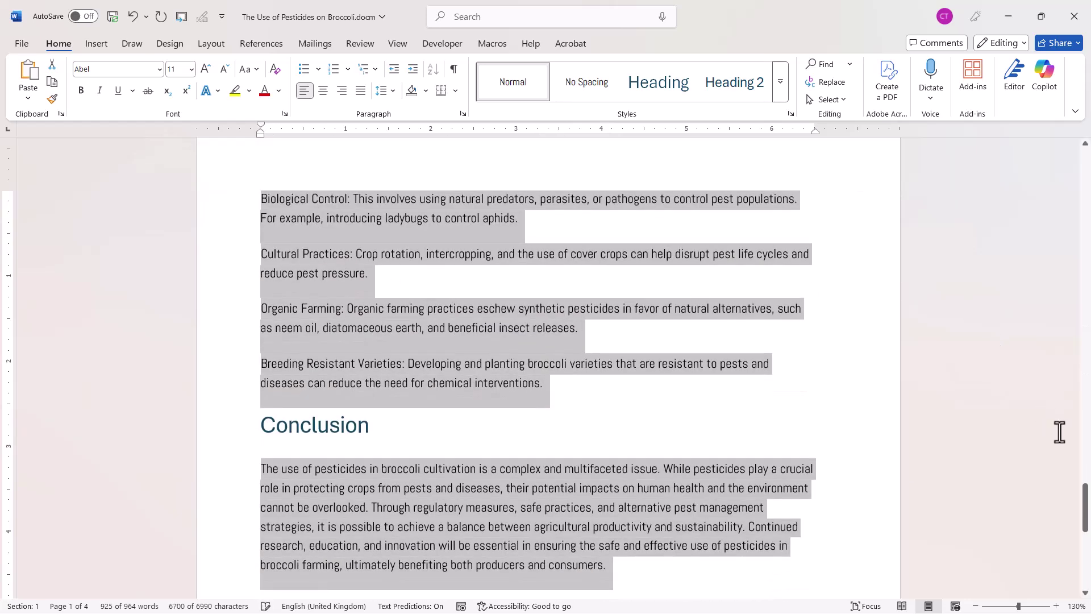
scroll(762, 373, "up", 8)
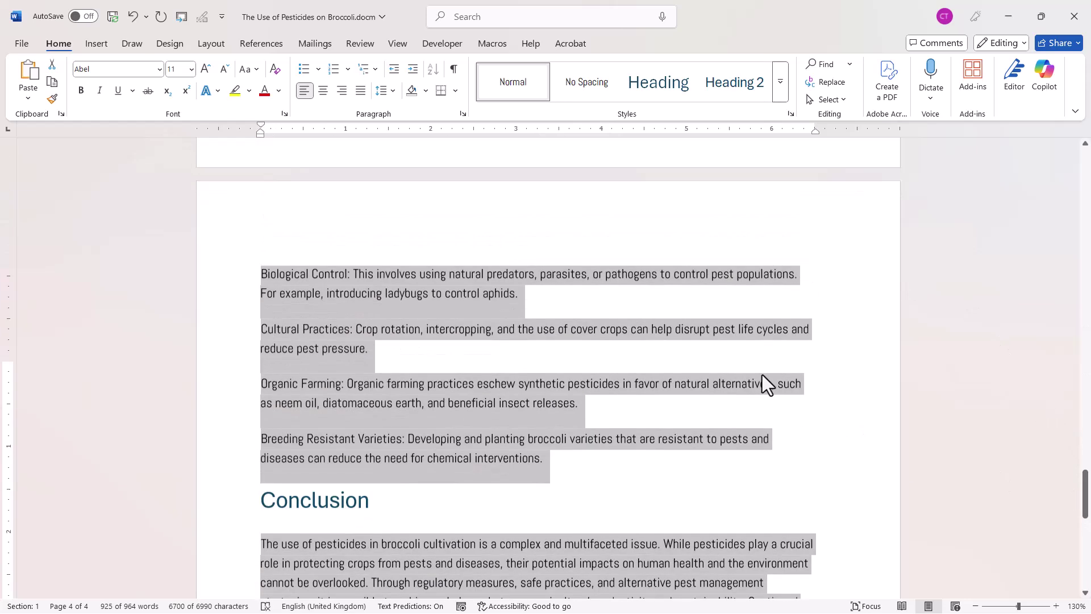
scroll(755, 362, "up", 10)
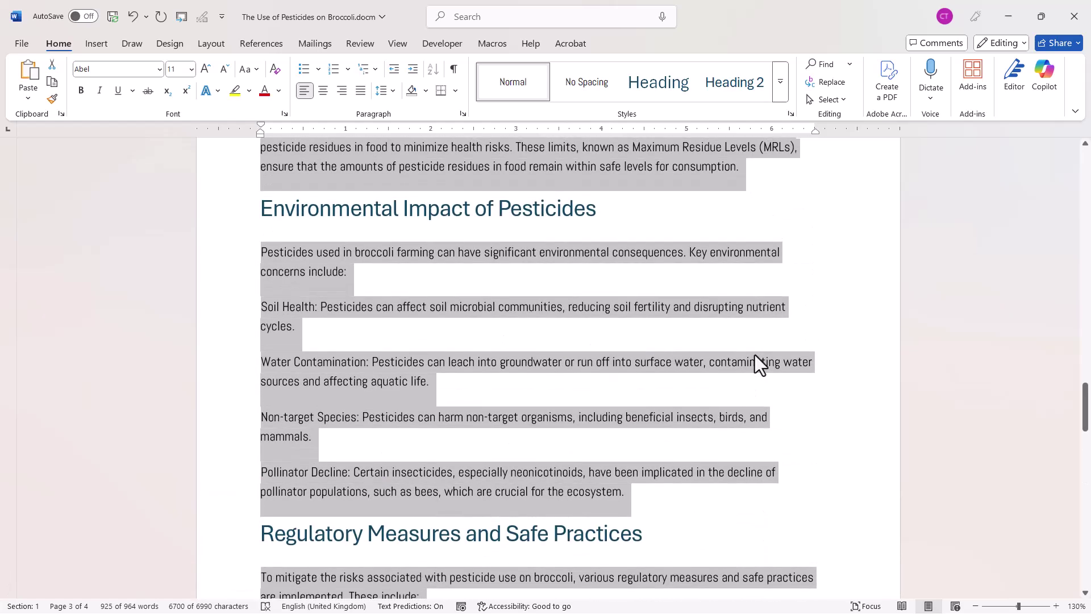
scroll(753, 351, "up", 15)
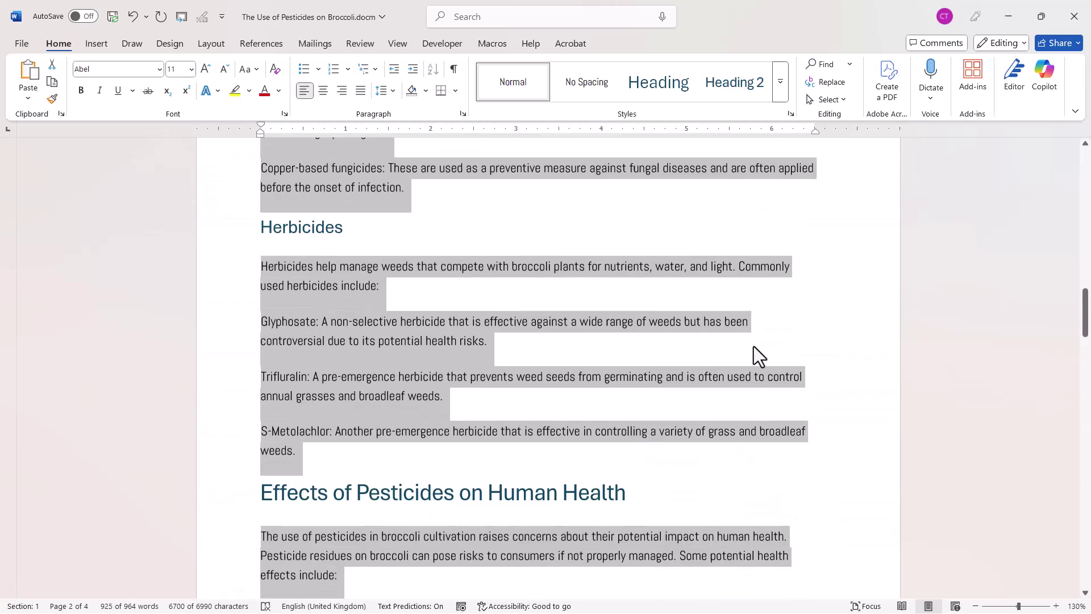
scroll(753, 343, "up", 10)
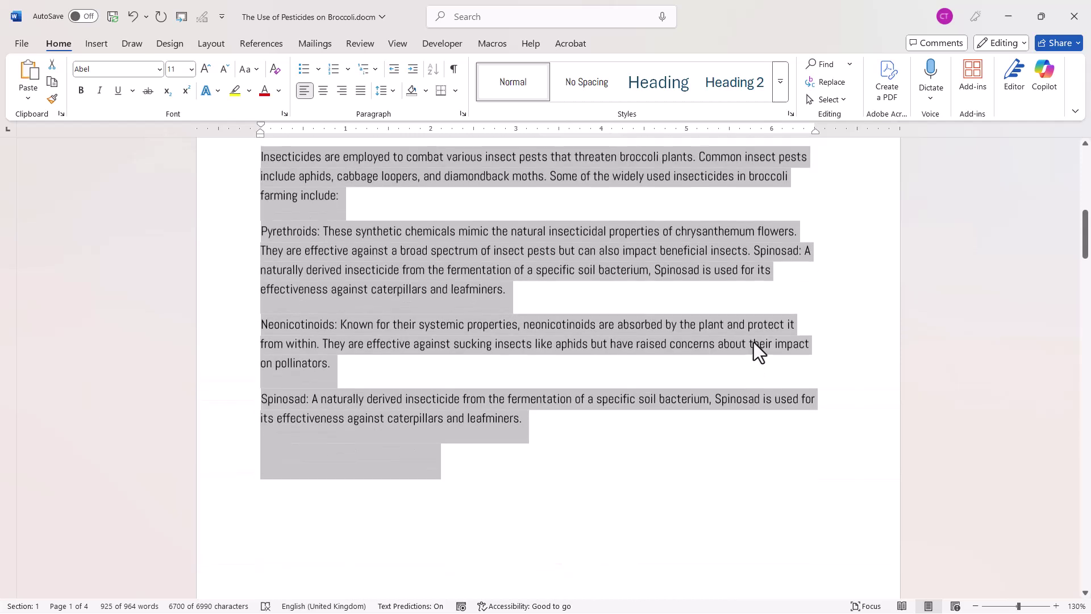
Give the Pyrethroids, Neonicotinoids and Spinosad paragraphs a hanging indent of about 1 inch.
left_click(291, 289)
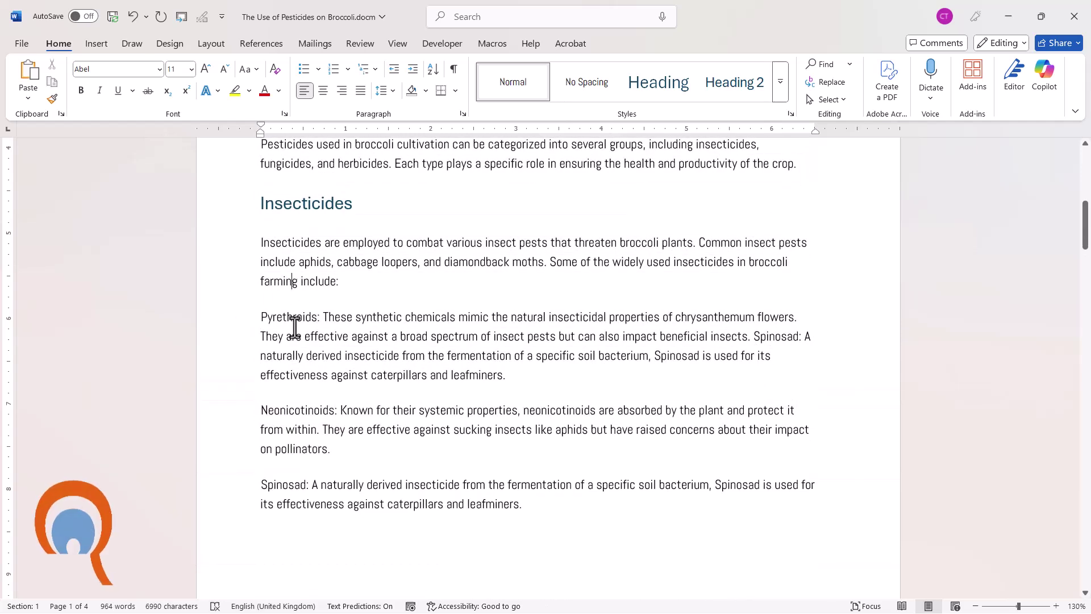
left_click_drag(258, 315, 553, 499)
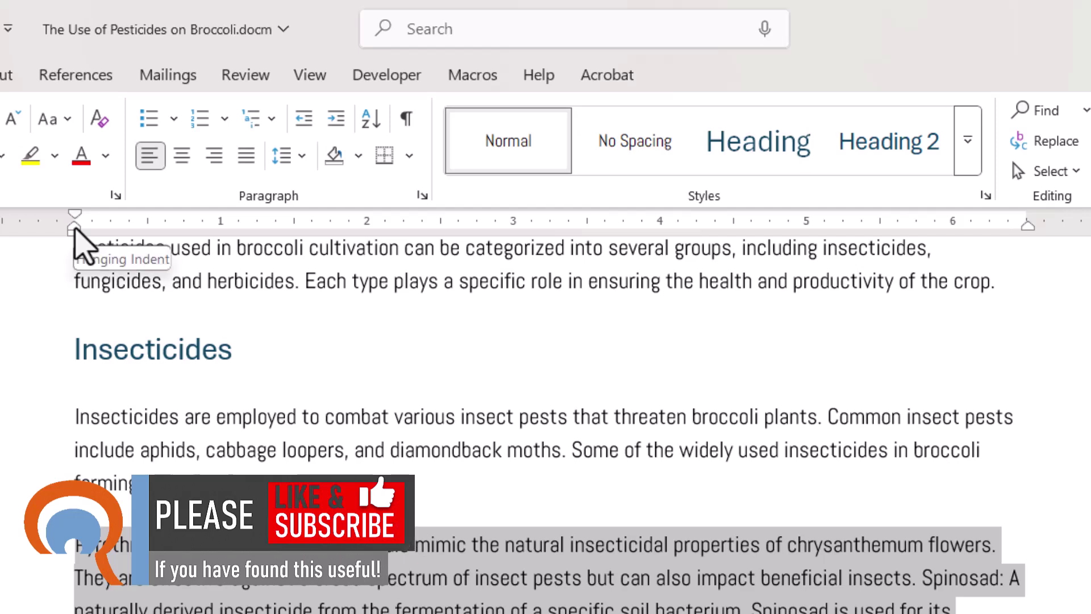
left_click_drag(75, 230, 220, 231)
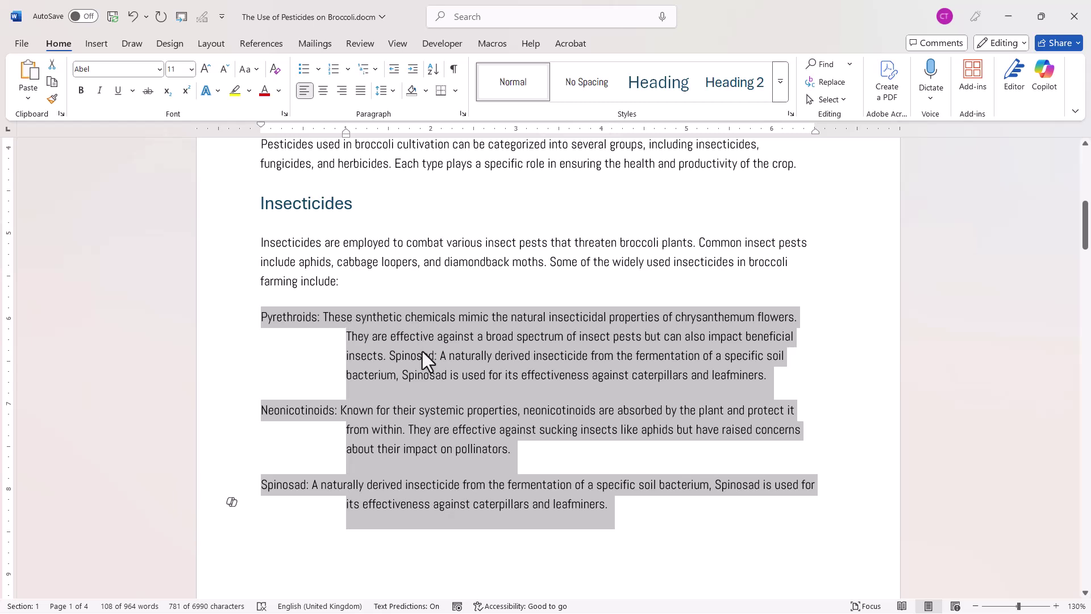
left_click(325, 318)
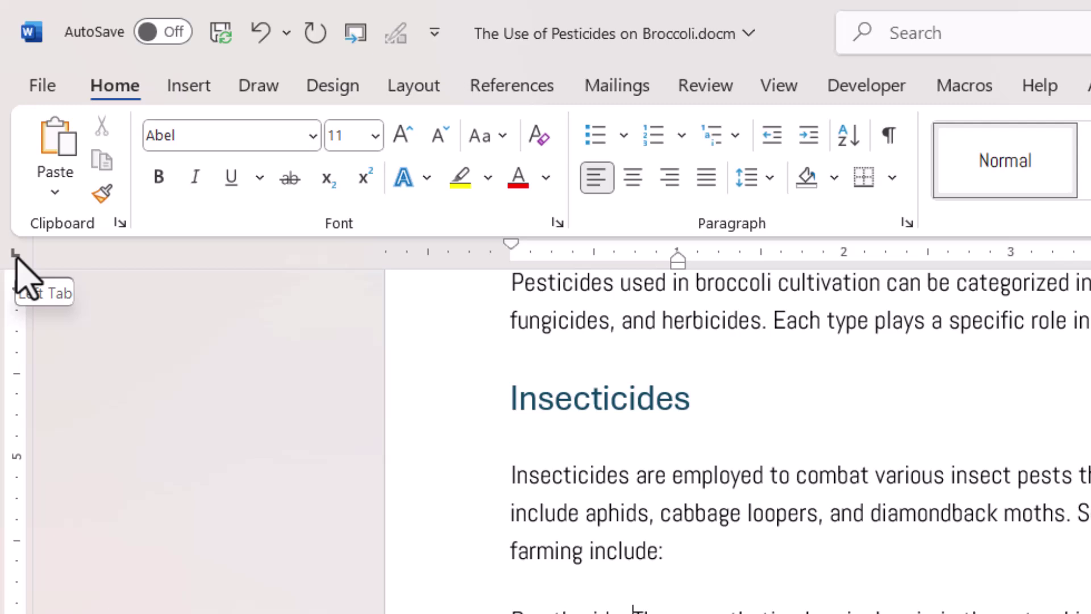
Set the tab selector to Left Tab and place a left tab stop for the Pyrethroids paragraph.
left_click(16, 254)
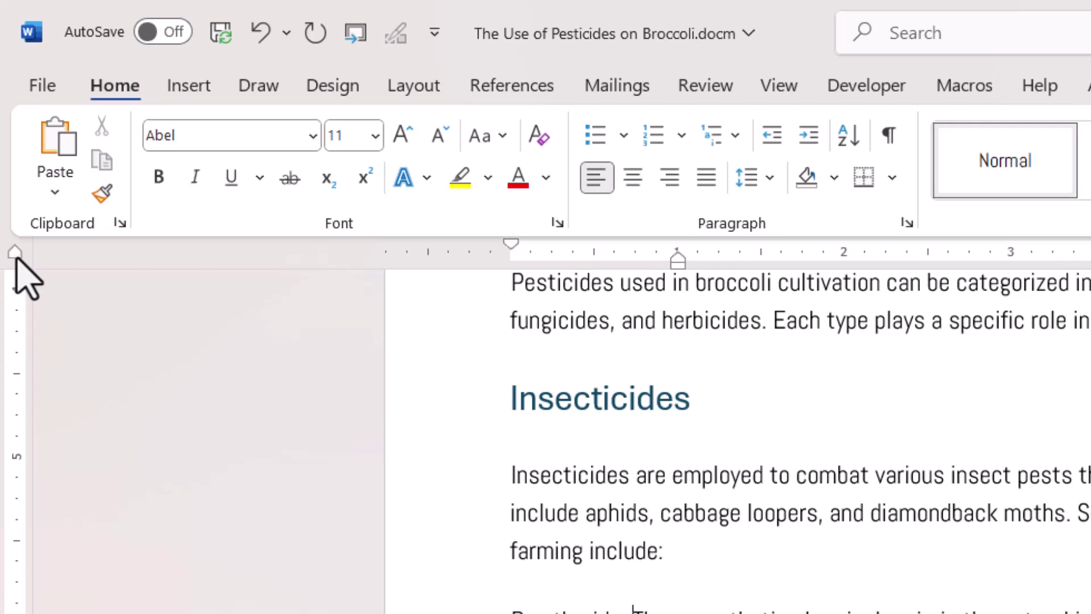
left_click(16, 257)
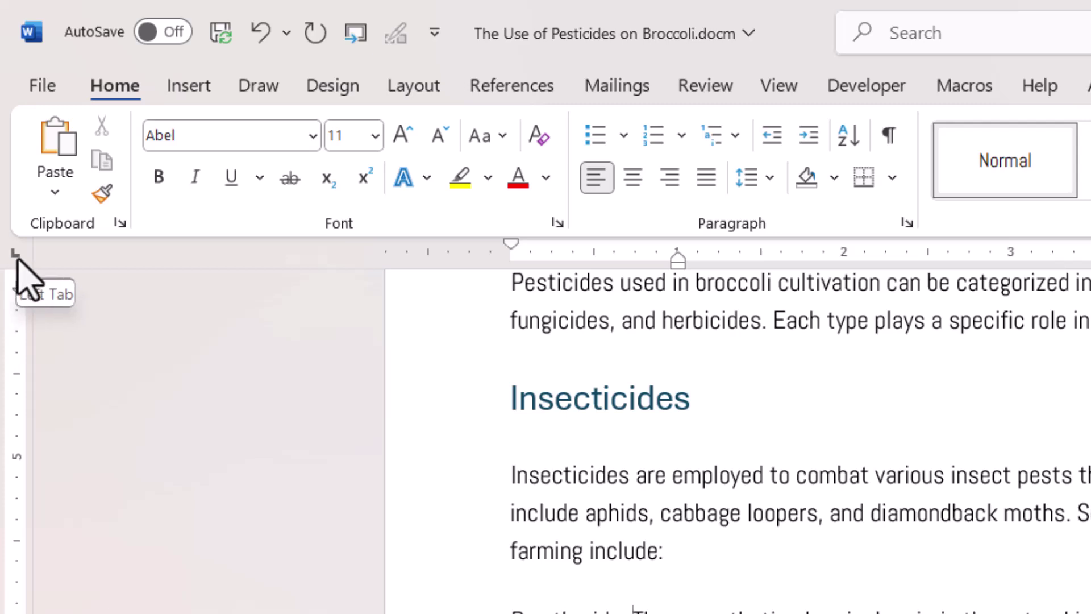
left_click(634, 255)
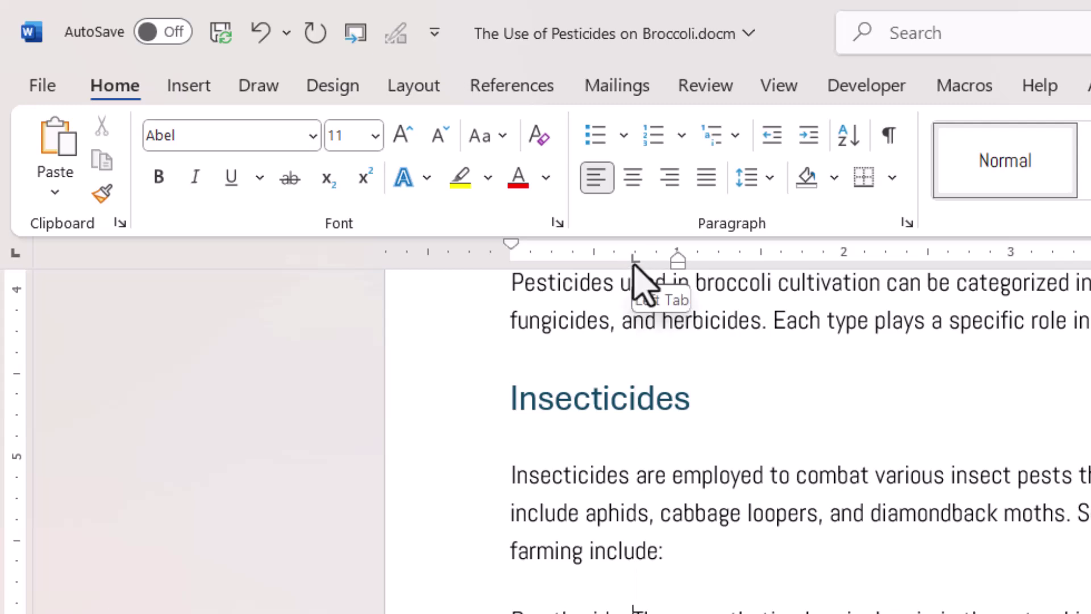
left_click_drag(634, 263, 678, 267)
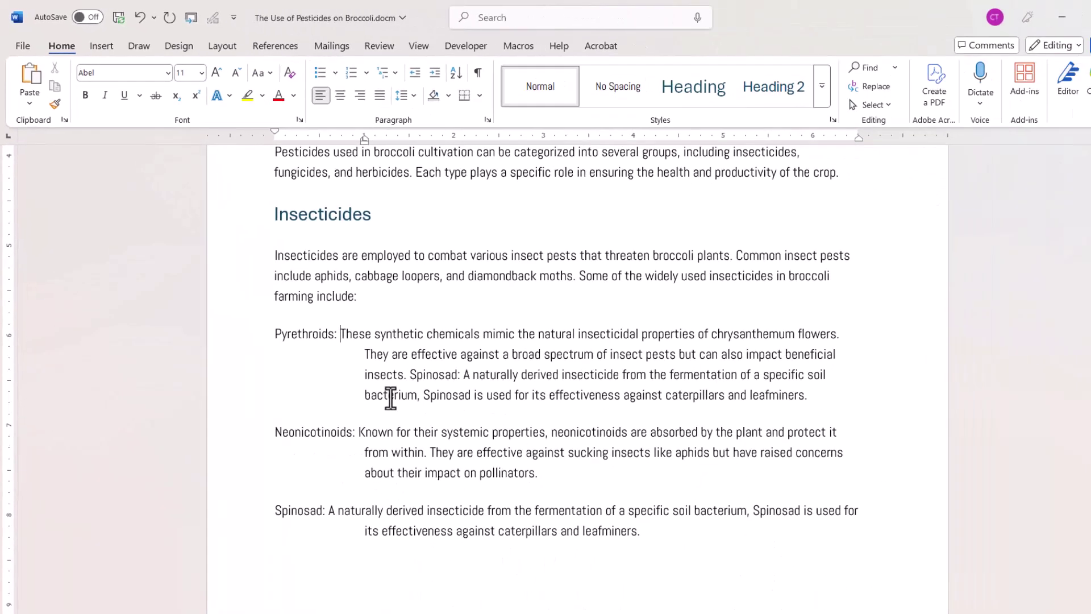
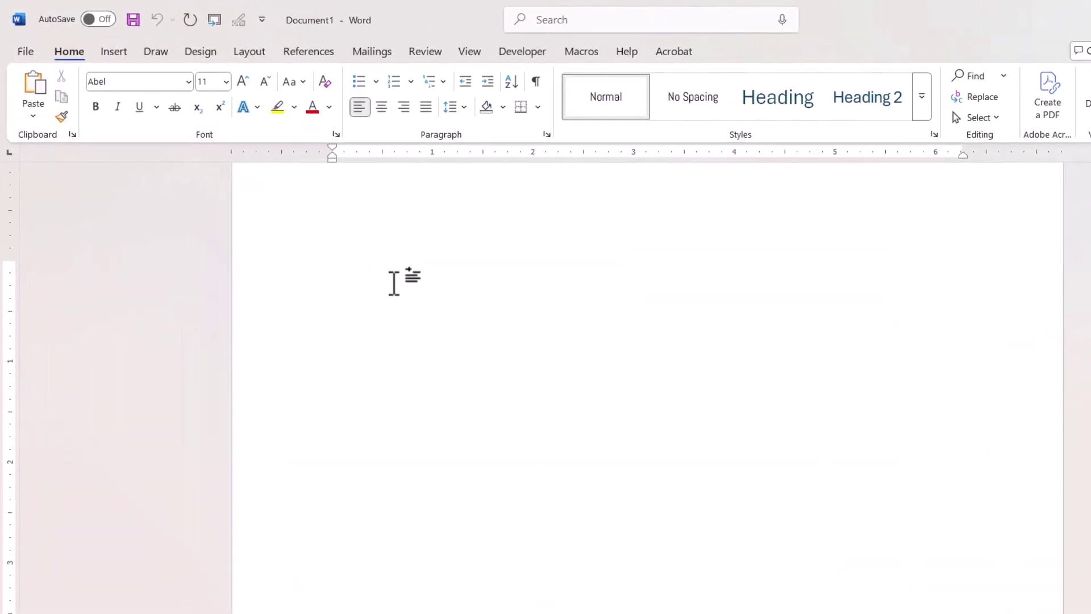
Type Name at the left margin and Email centred on a 2.5-inch tab stop.
type("Name")
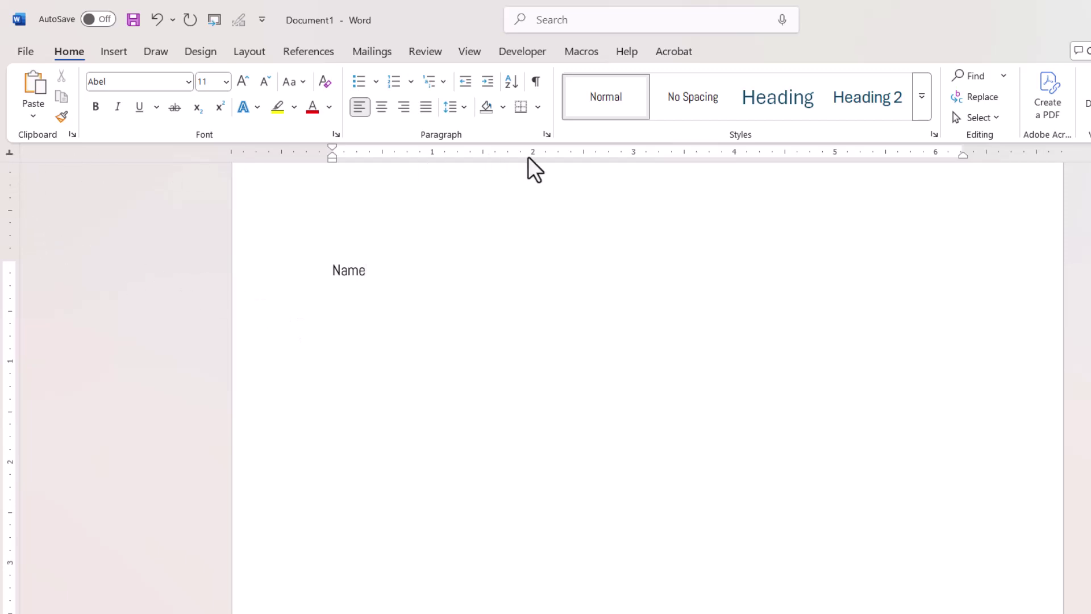
left_click(583, 154)
key("Tab")
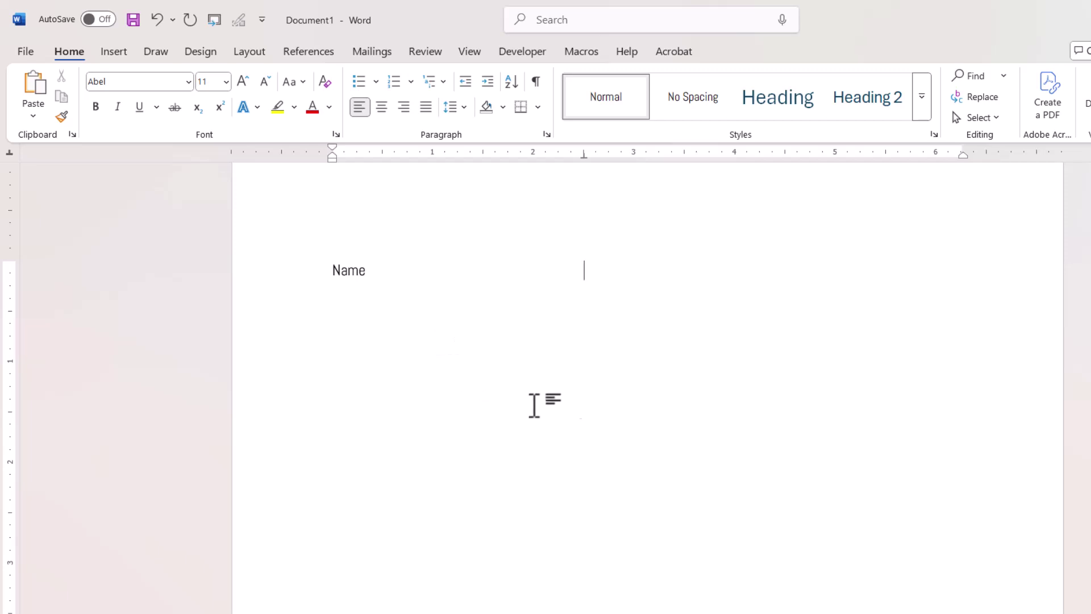
type("E")
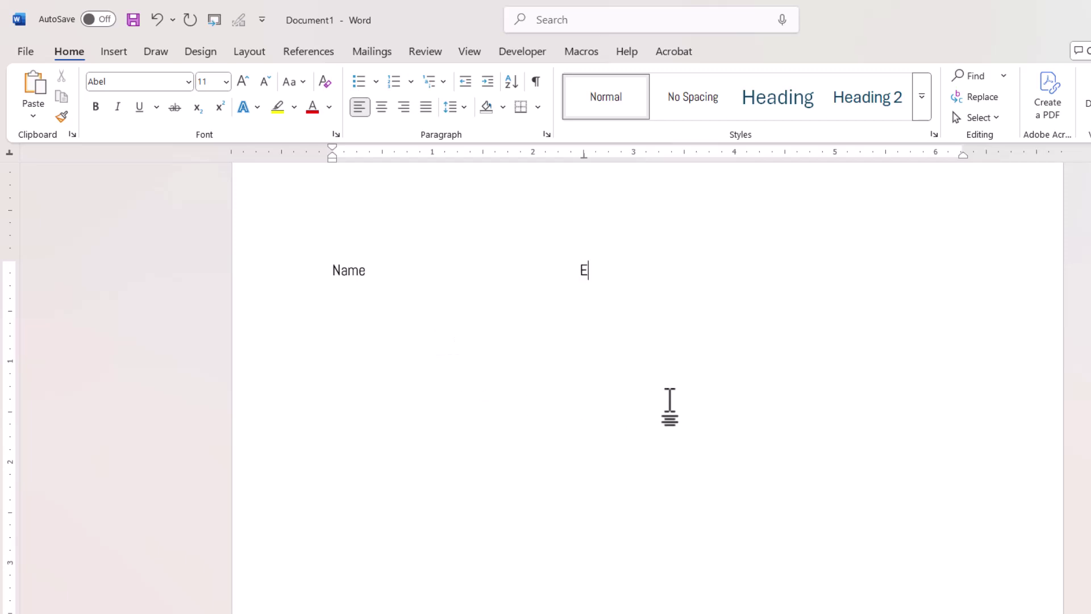
type("mail")
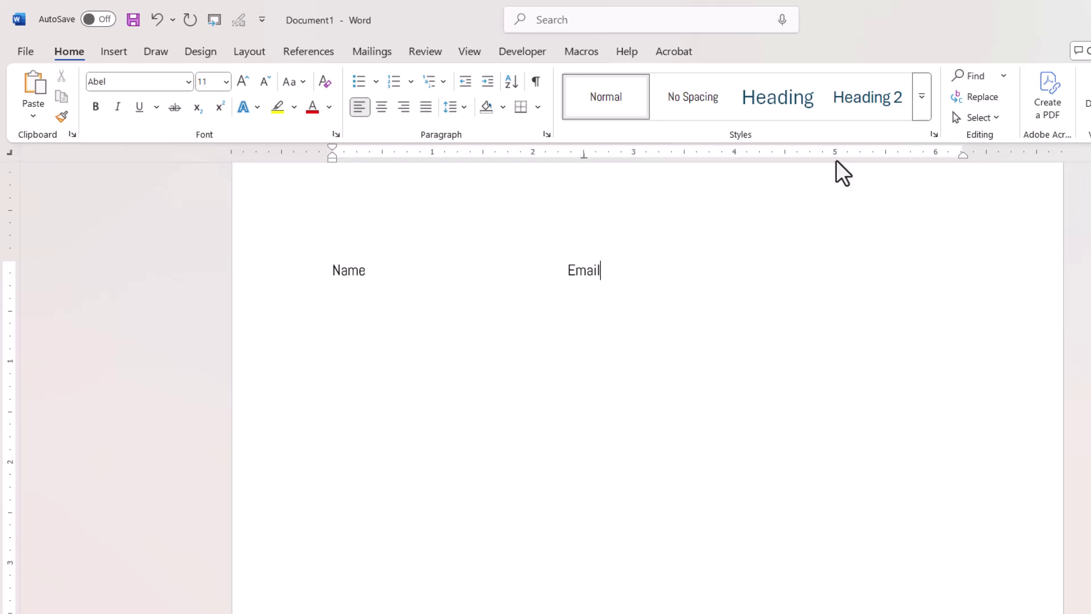
Right-align an Address heading at a tab stop near 6 inches, then start a new line.
left_click(935, 153)
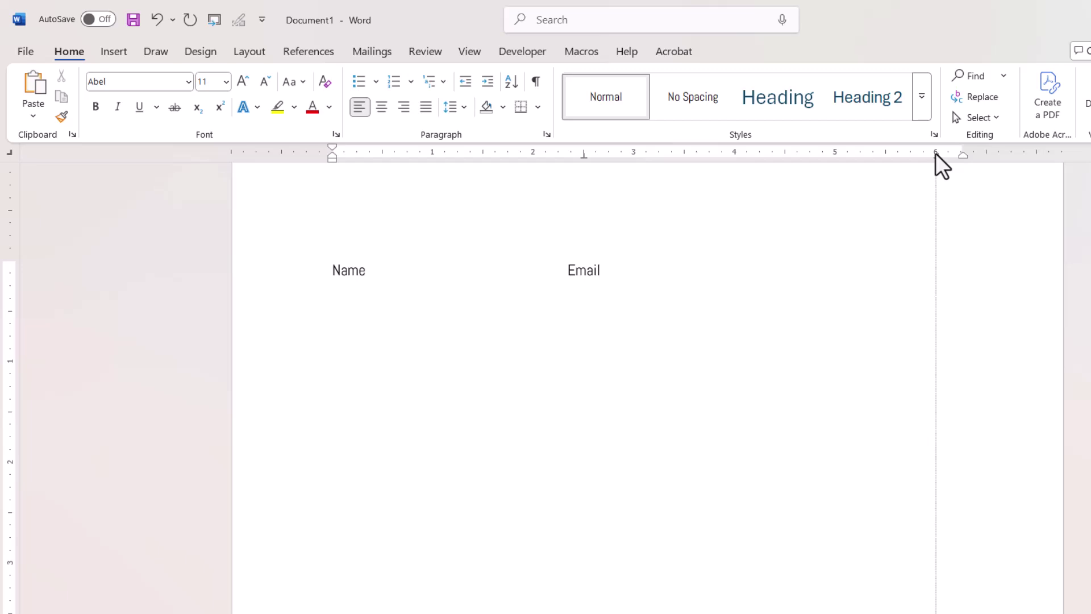
key("Tab")
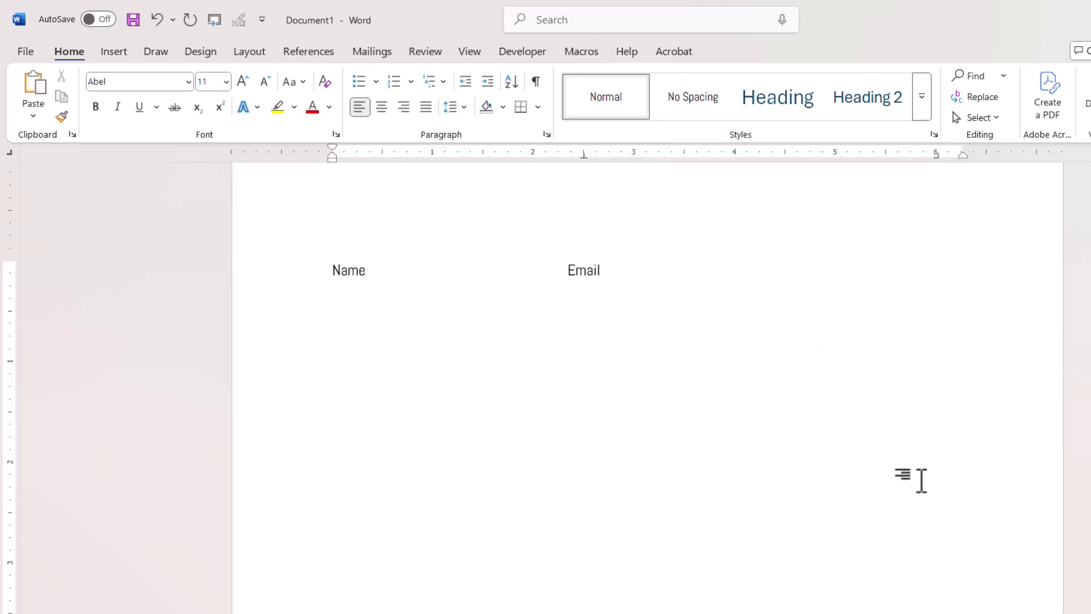
type("Address")
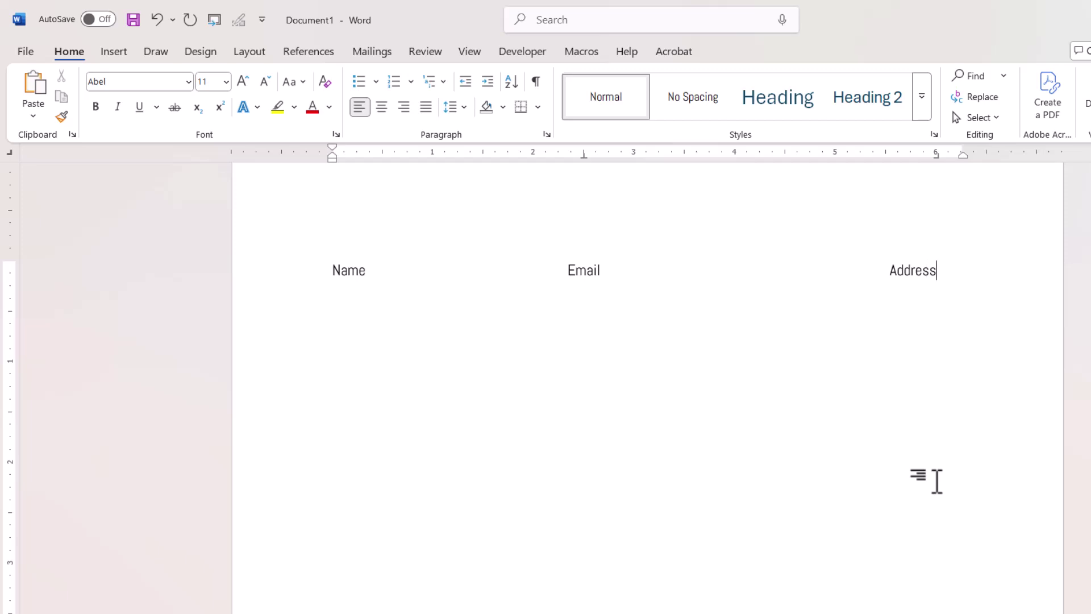
key("Return")
Enter a sample first name, e-mail address and street address aligned under the headings.
type("Chester")
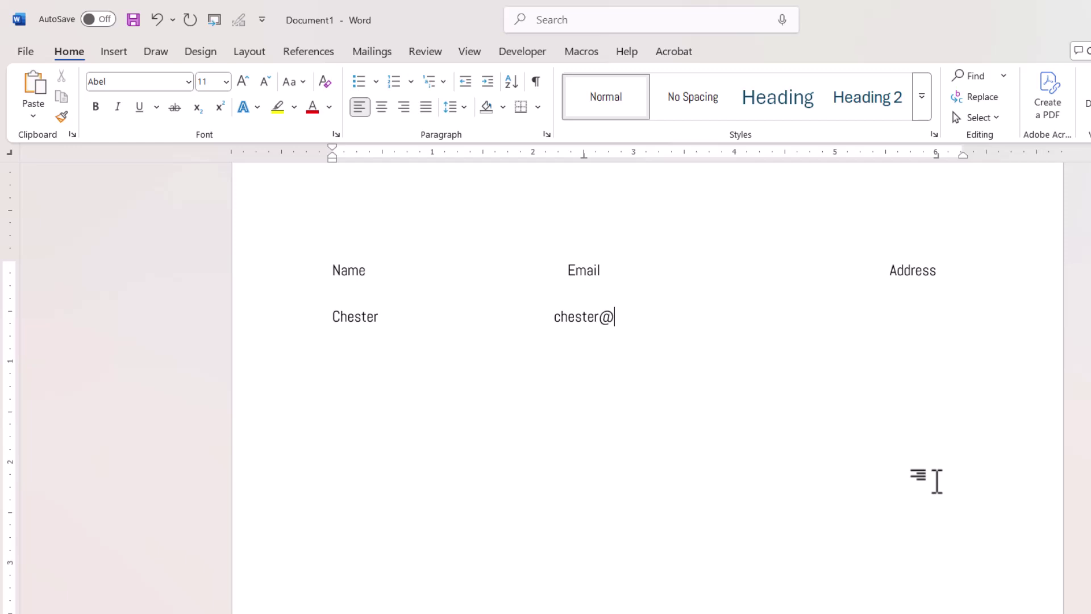
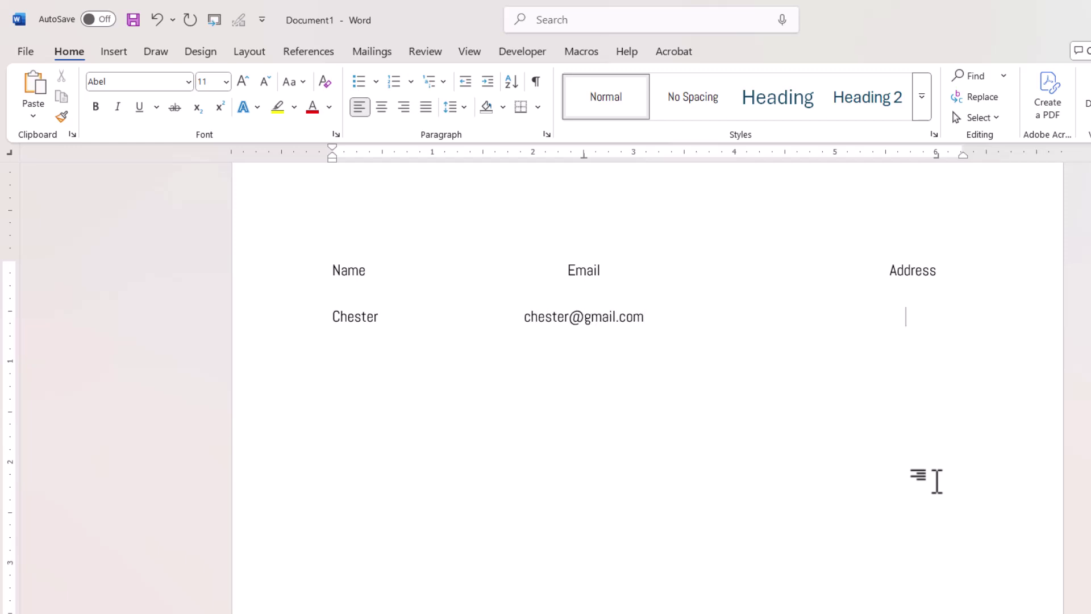
type("1 The")
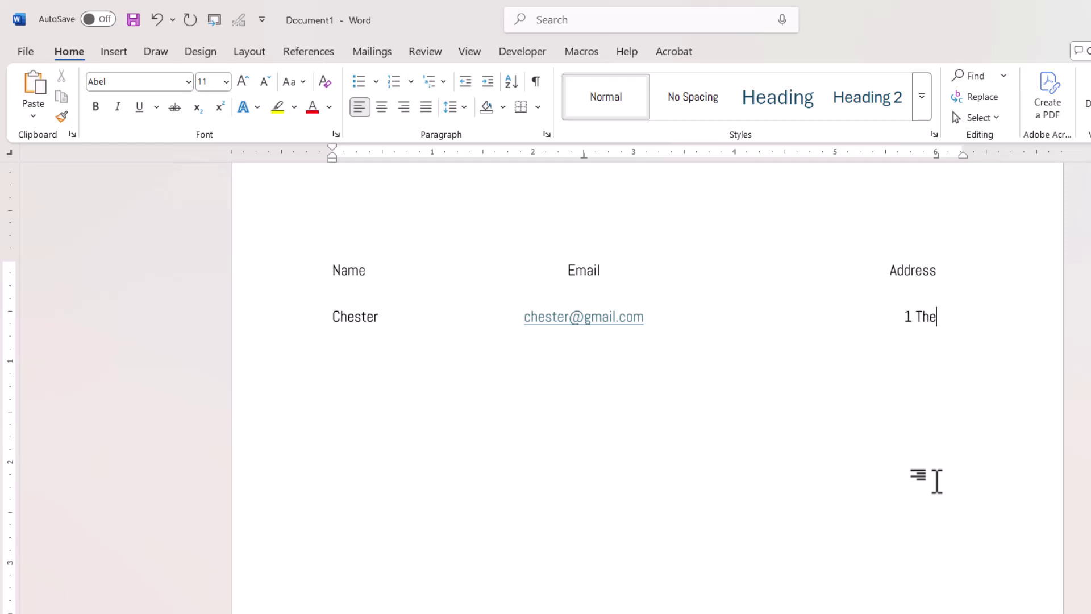
type(" Street")
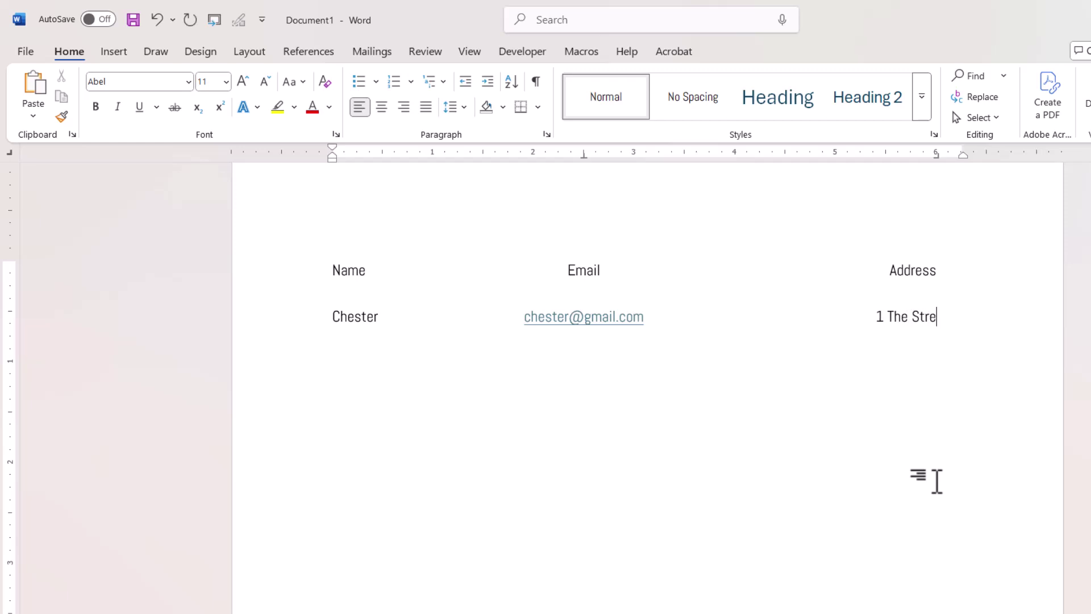